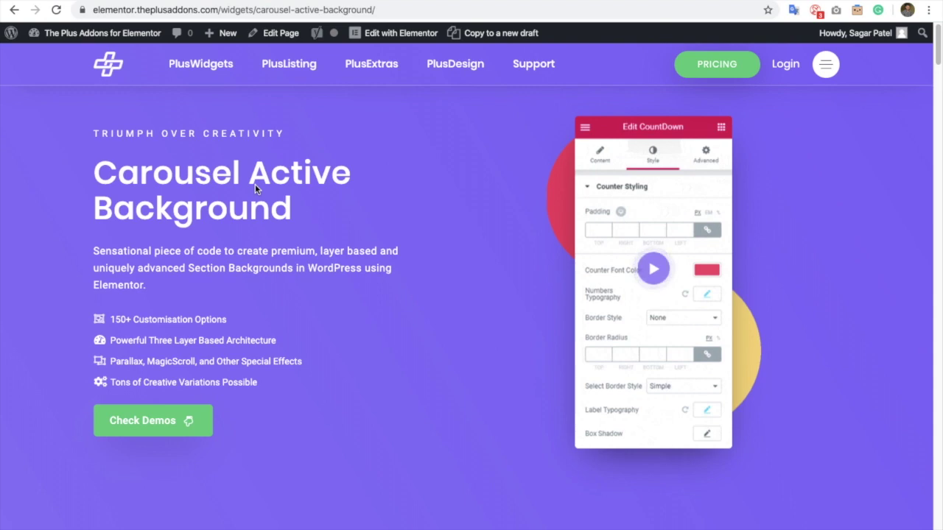
# - Preview the Gallery Listing and Woo Product Listing demos on the Carousel Active Background page, advancing each carousel by one slide
pyautogui.scroll(-10, 284, 210)
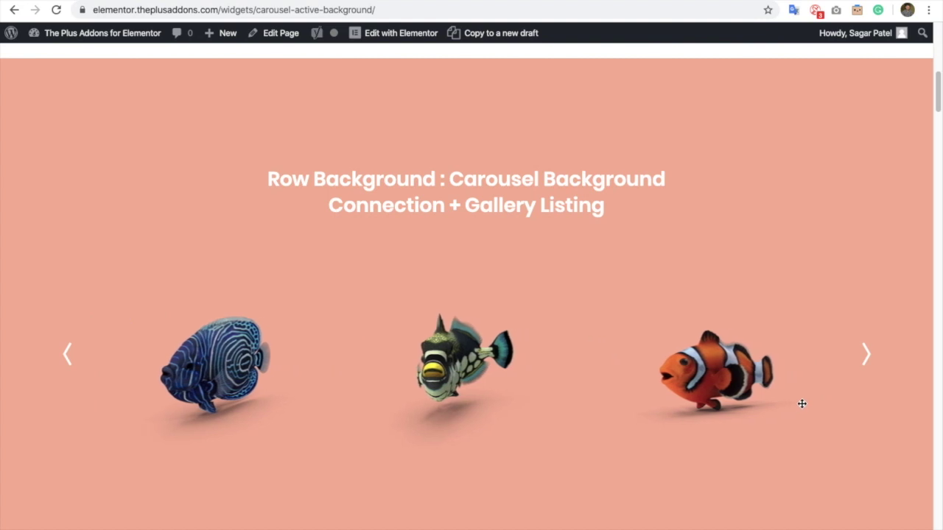
pyautogui.click(869, 353)
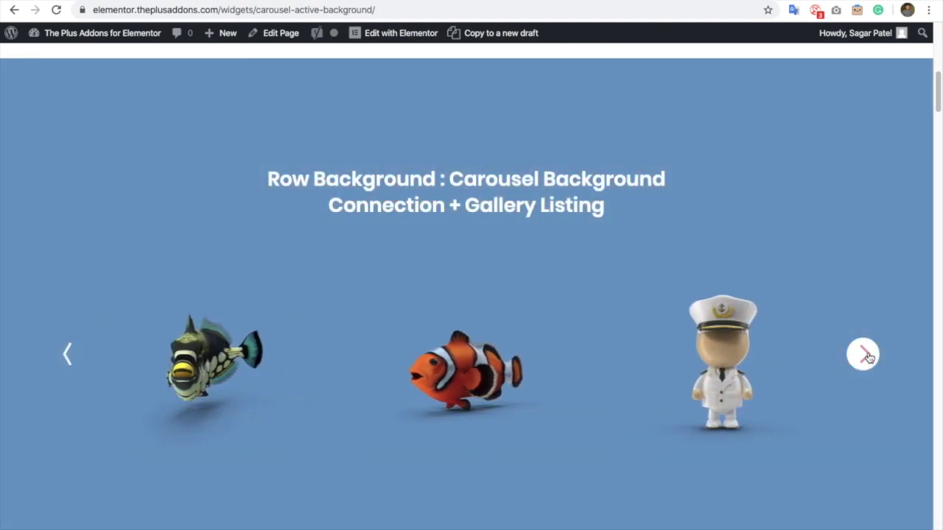
pyautogui.scroll(-6, 868, 356)
pyautogui.scroll(-1, 868, 360)
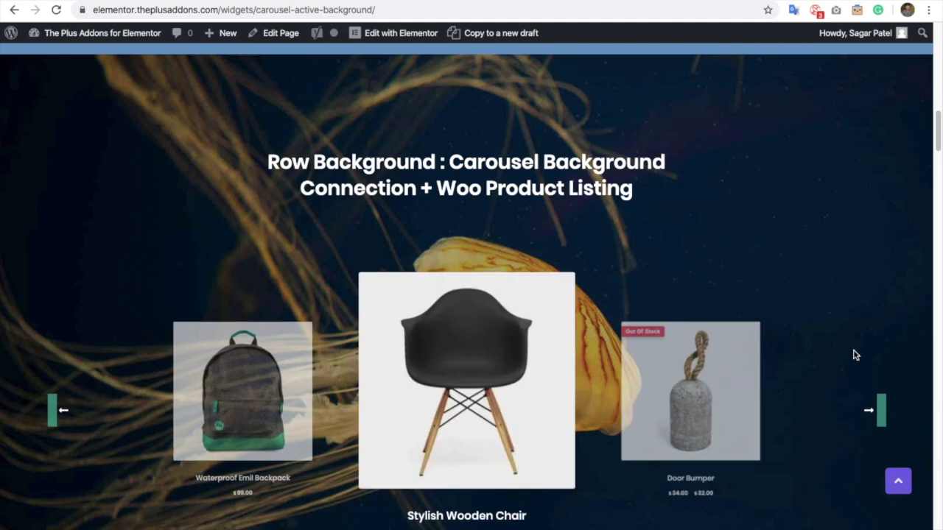
pyautogui.scroll(-1, 854, 355)
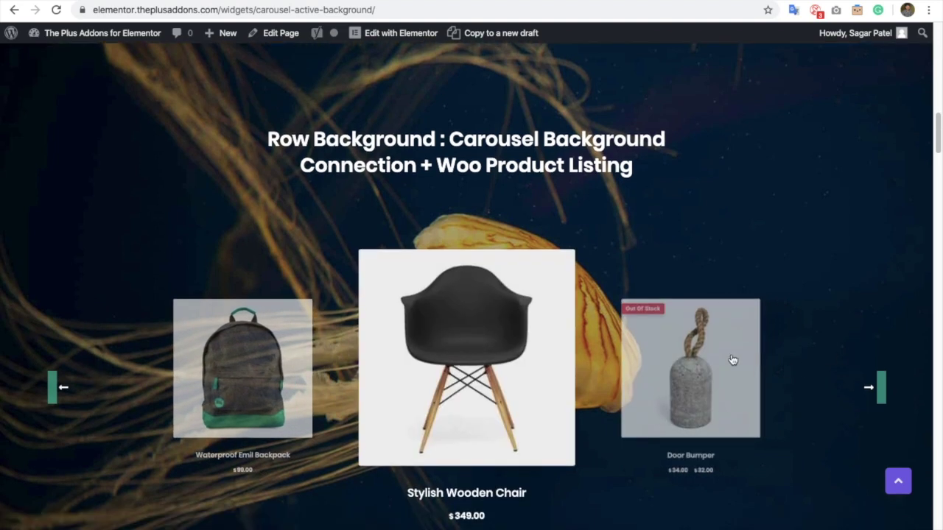
pyautogui.click(873, 390)
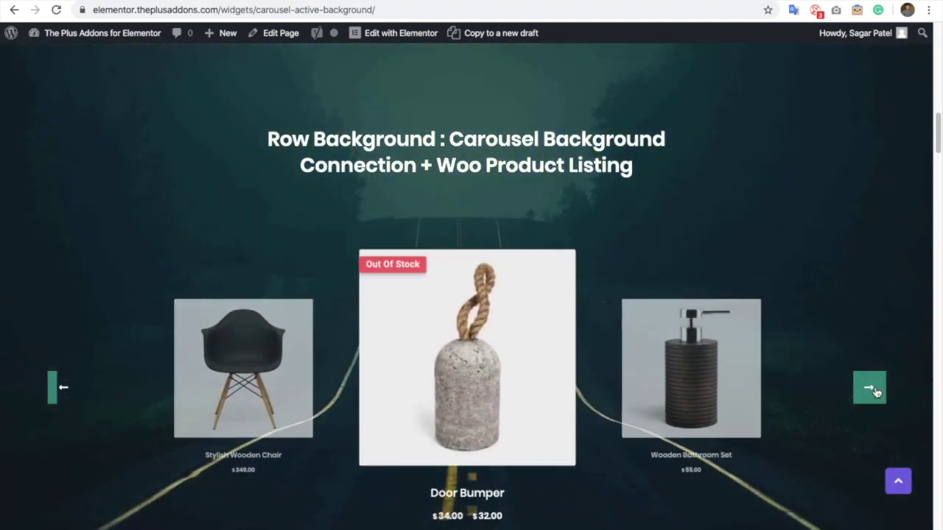
# - Preview the Tabs/Tours demo by switching through its Marketing, Designing and Developing tabs, and highlight the Row Background and Carousel words in its heading
pyautogui.scroll(-3, 876, 392)
pyautogui.scroll(-8, 876, 392)
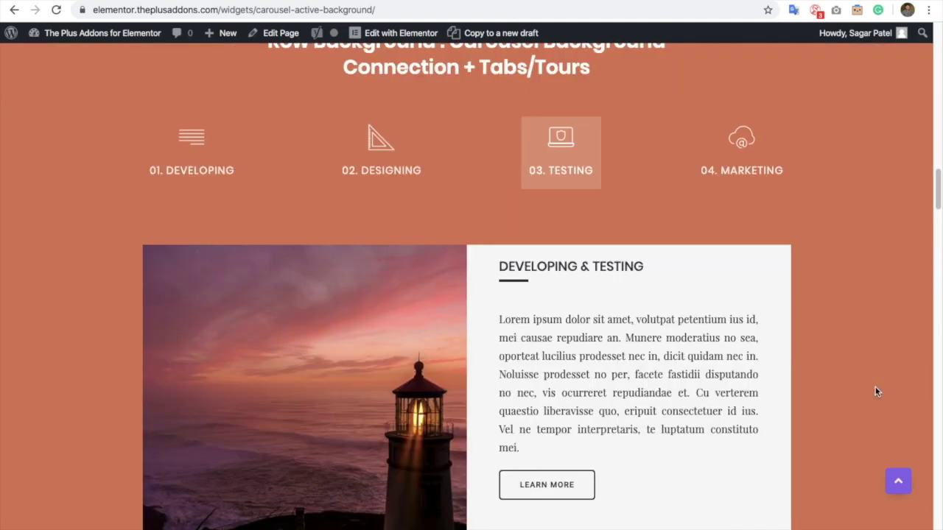
pyautogui.scroll(2, 876, 392)
pyautogui.click(754, 267)
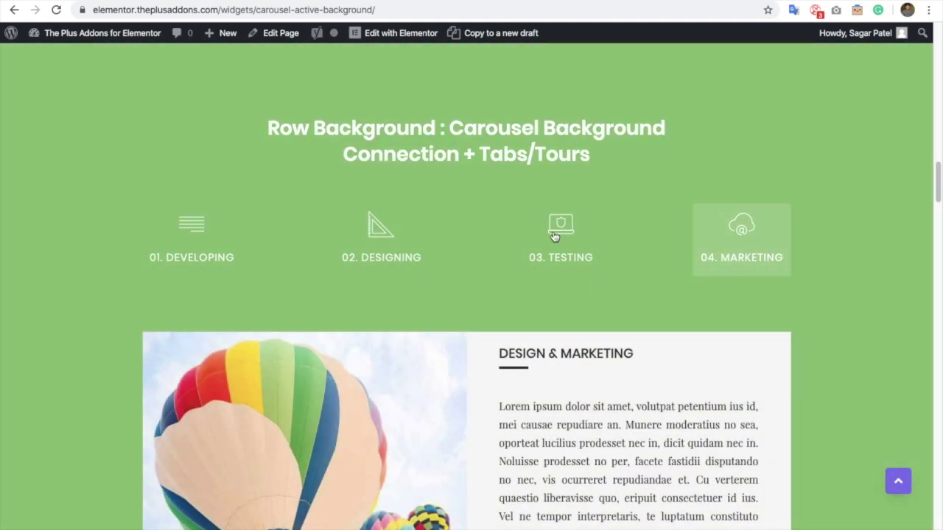
pyautogui.click(379, 235)
pyautogui.click(210, 236)
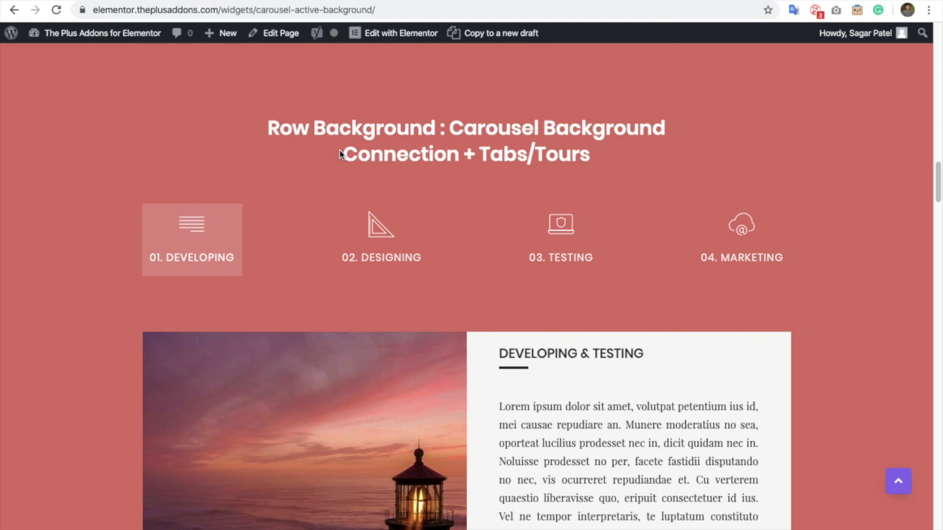
pyautogui.moveTo(268, 128); pyautogui.dragTo(434, 134)
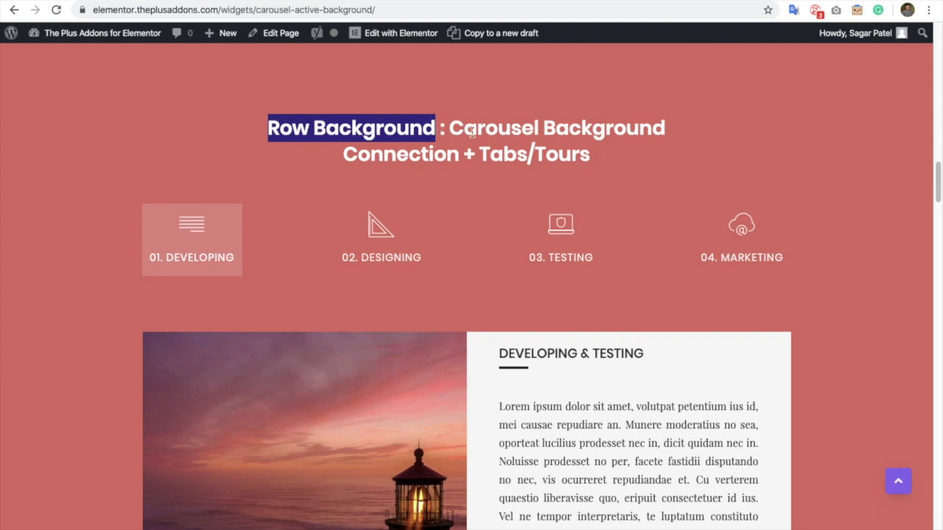
pyautogui.moveTo(450, 129); pyautogui.dragTo(537, 121)
# - Look past the Testimonial and accordion demos and examine the list of widgets supporting the Row Background carousel connection
pyautogui.scroll(-20, 523, 184)
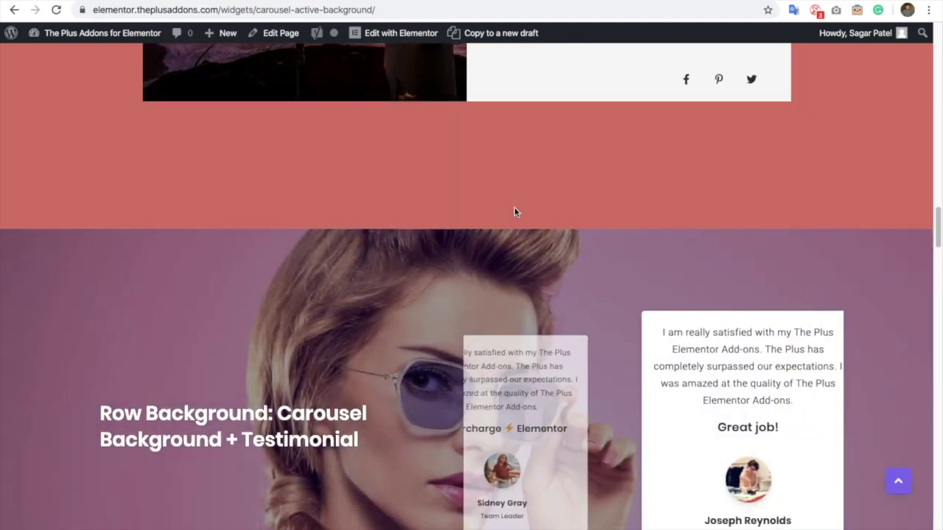
pyautogui.scroll(-20, 516, 214)
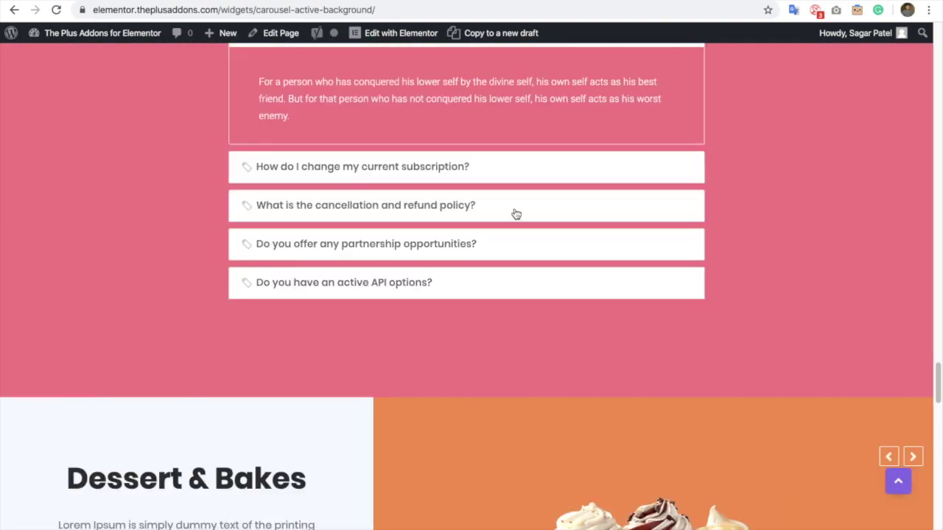
pyautogui.scroll(2, 516, 213)
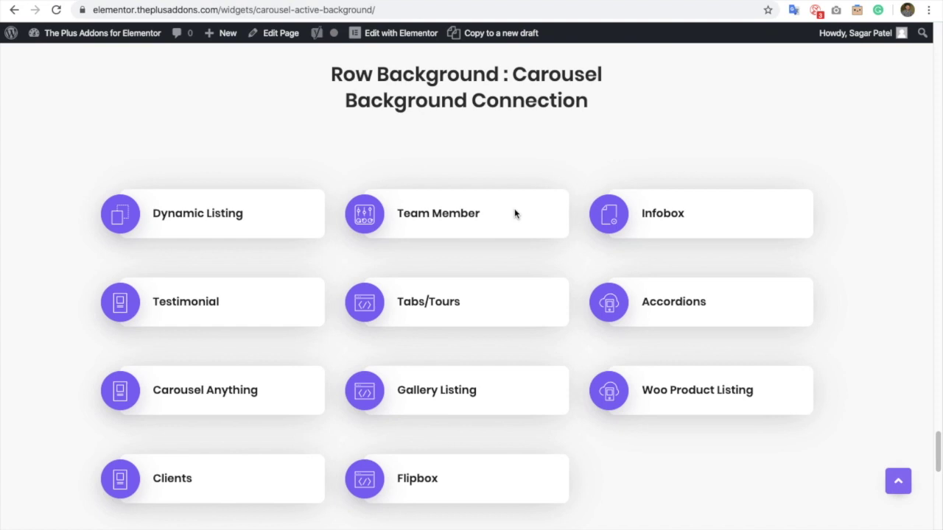
pyautogui.moveTo(91, 185); pyautogui.dragTo(659, 465)
pyautogui.click(659, 466)
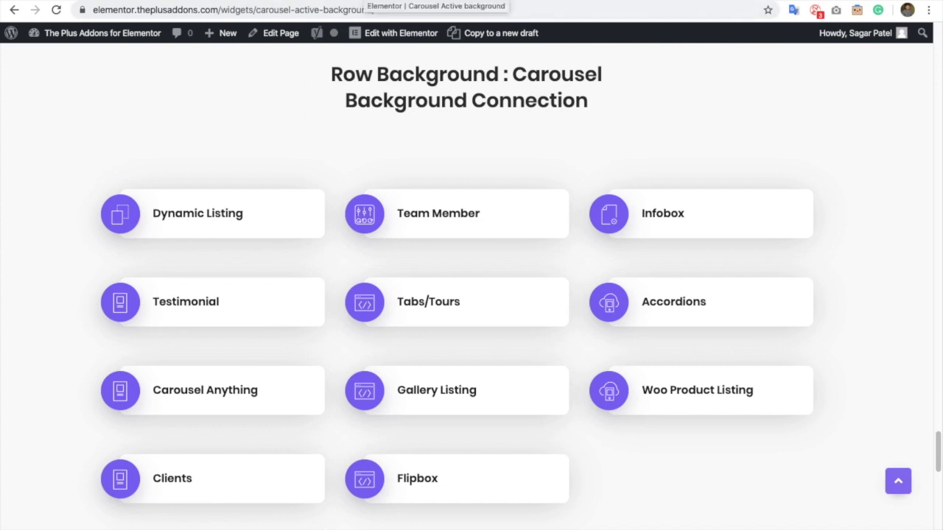
# - Switch to the Elementor editor, search the widgets for "row" and open the Row Background settings in the Gallery Listing section
pyautogui.click(434, 2)
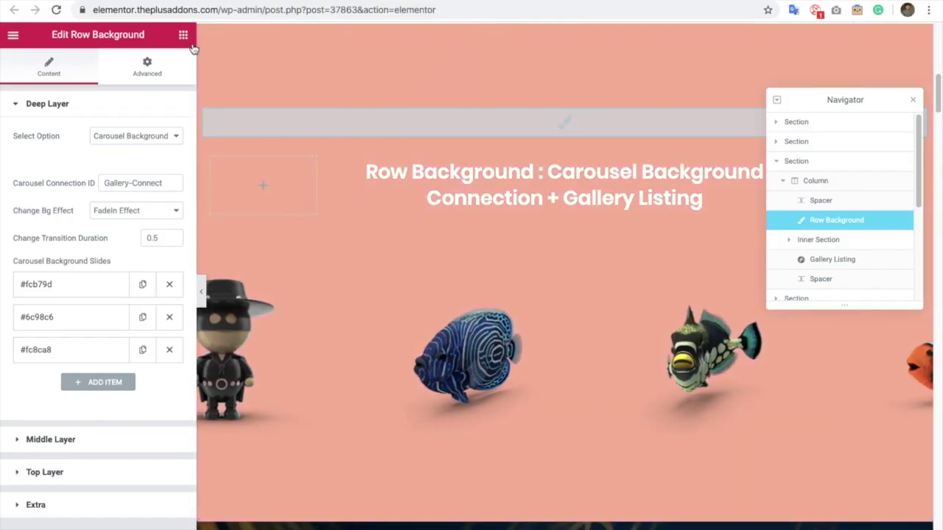
pyautogui.click(183, 38)
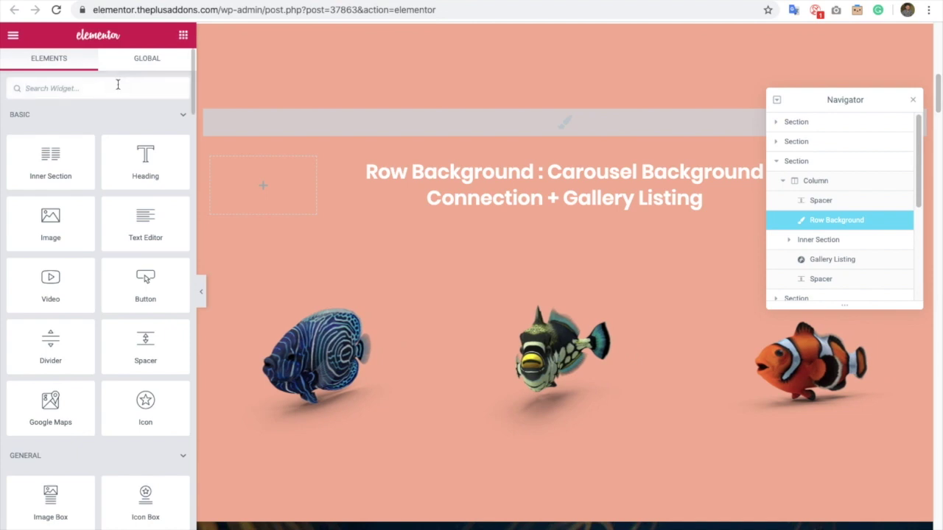
pyautogui.write('row')
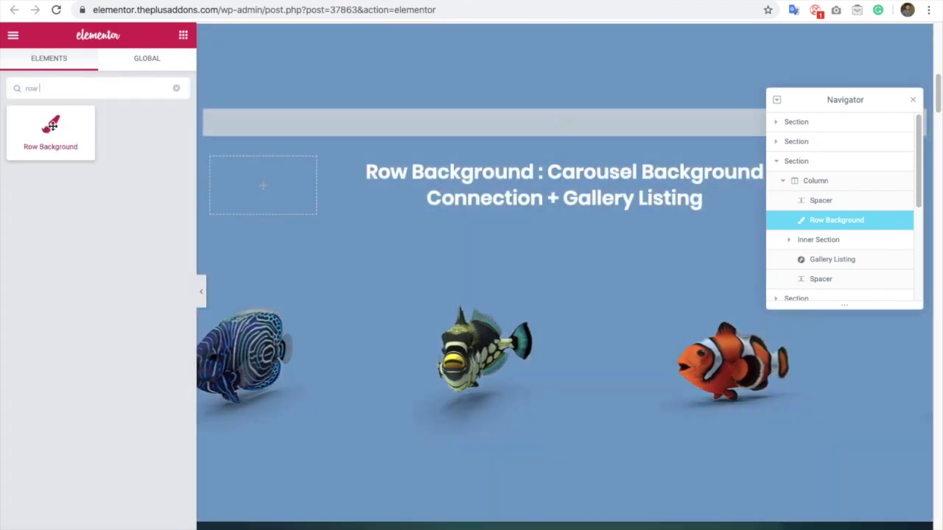
pyautogui.moveTo(50, 126); pyautogui.dragTo(464, 111)
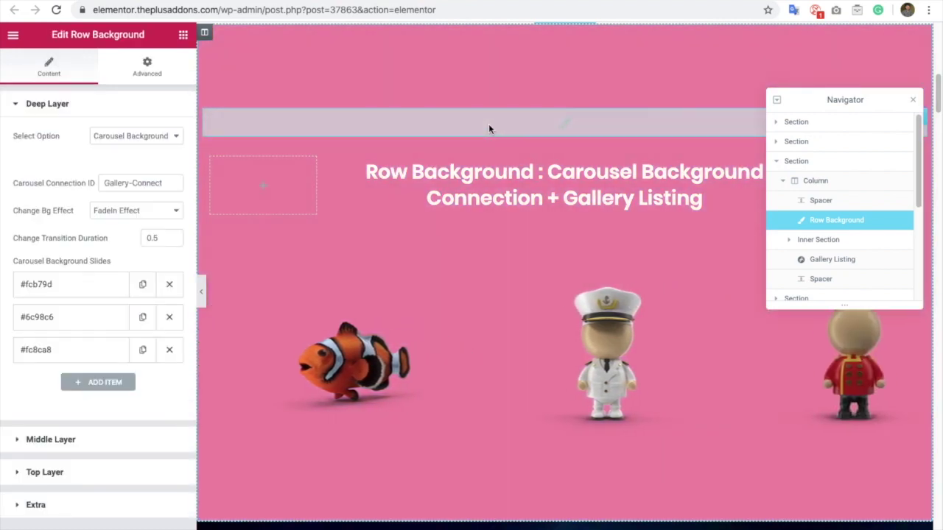
# - Choose Carousel Background as the Row Background's deep layer option and set its Carousel Connection ID to anotheruniqueid
pyautogui.click(145, 142)
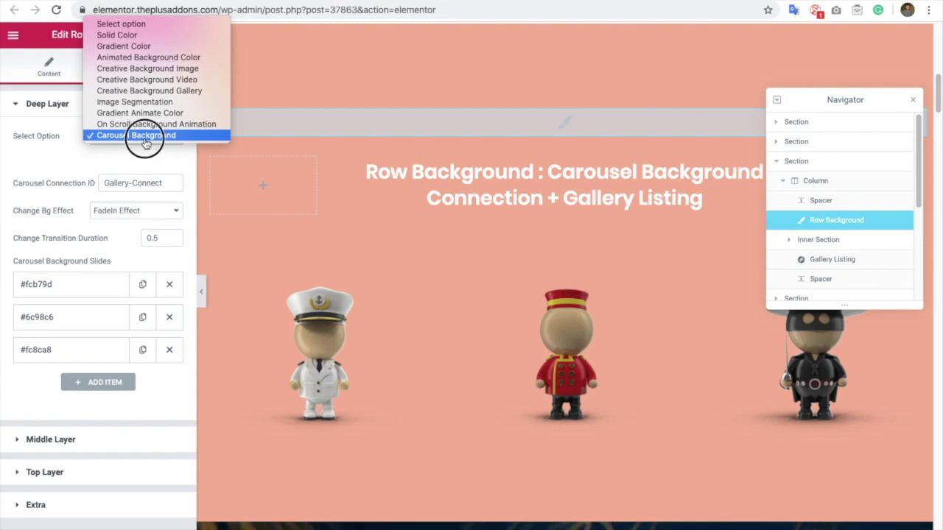
pyautogui.click(145, 136)
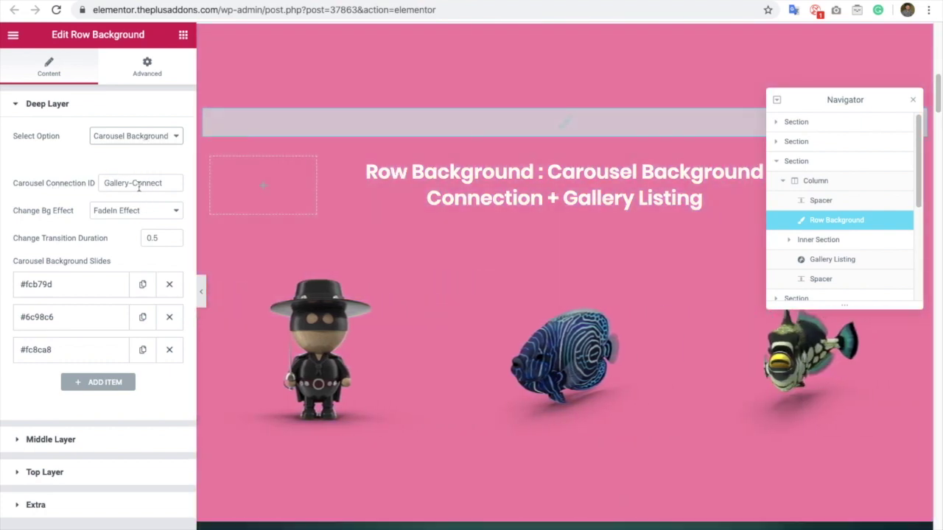
pyautogui.doubleClick(139, 185)
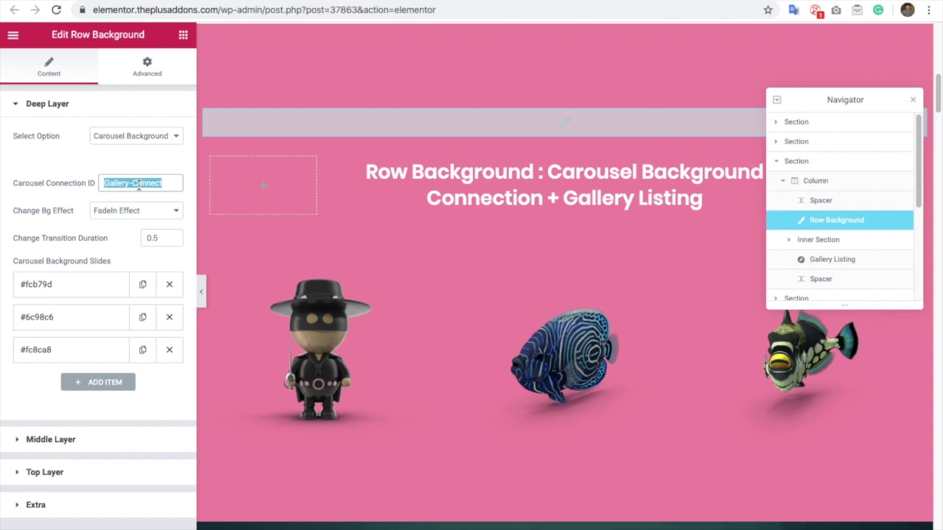
pyautogui.rightClick(137, 186)
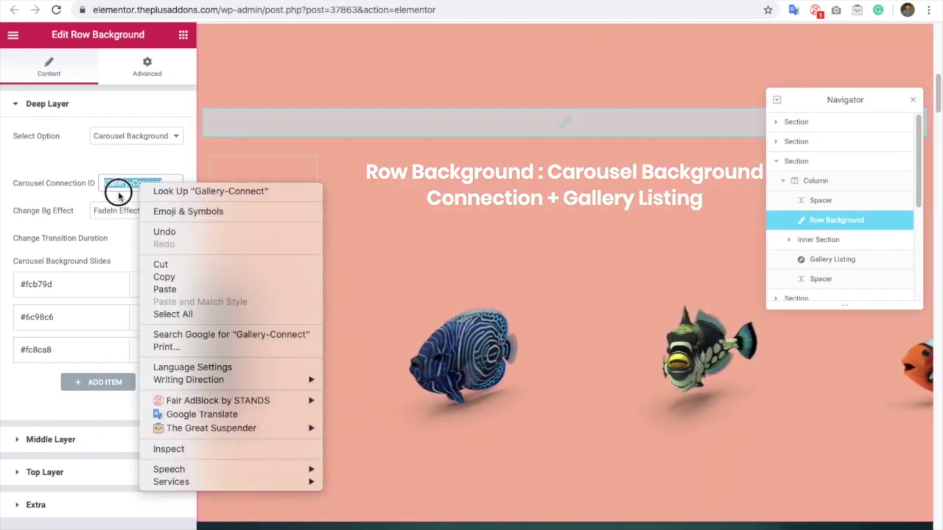
pyautogui.click(120, 184)
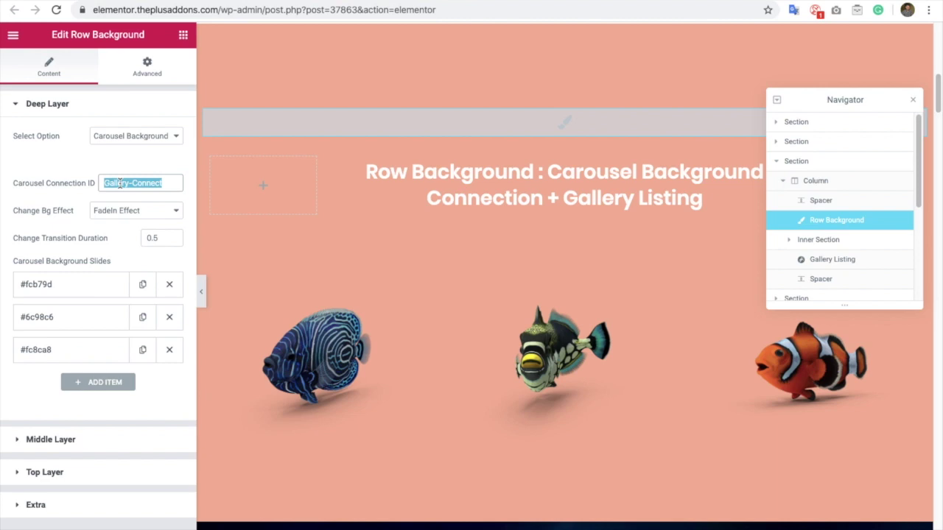
pyautogui.write('a')
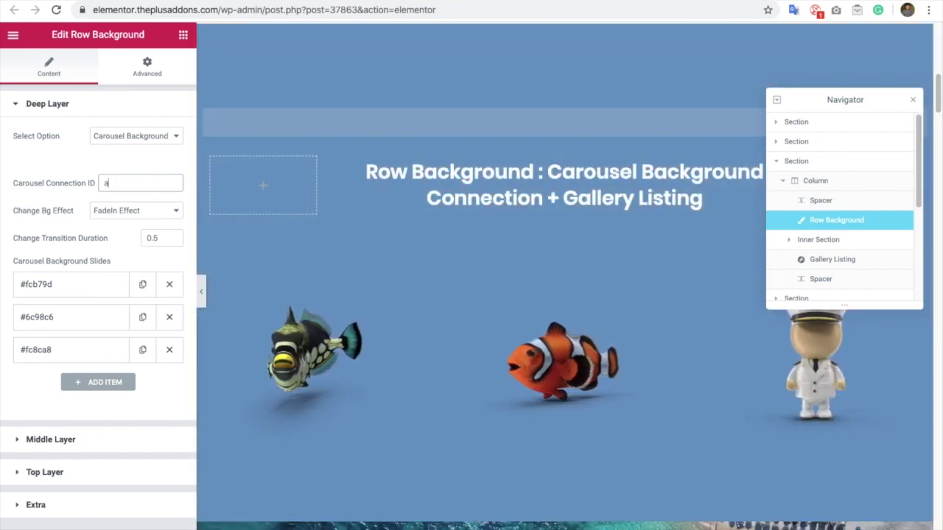
pyautogui.write('notheruniqueid')
pyautogui.hotkey('ctrl', 'a')
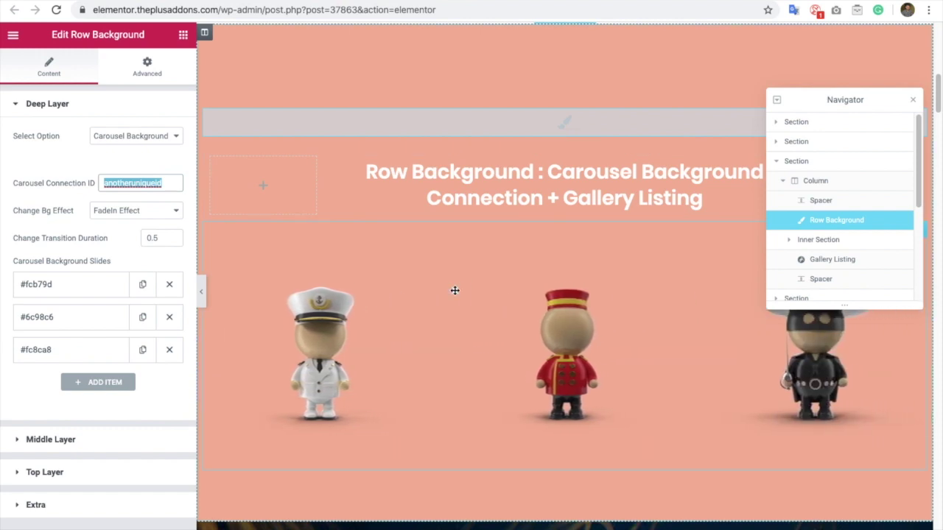
# - Set the Unique Carousel ID in the Gallery Listing widget's carousel style options to anotheruniqueid
pyautogui.click(455, 290)
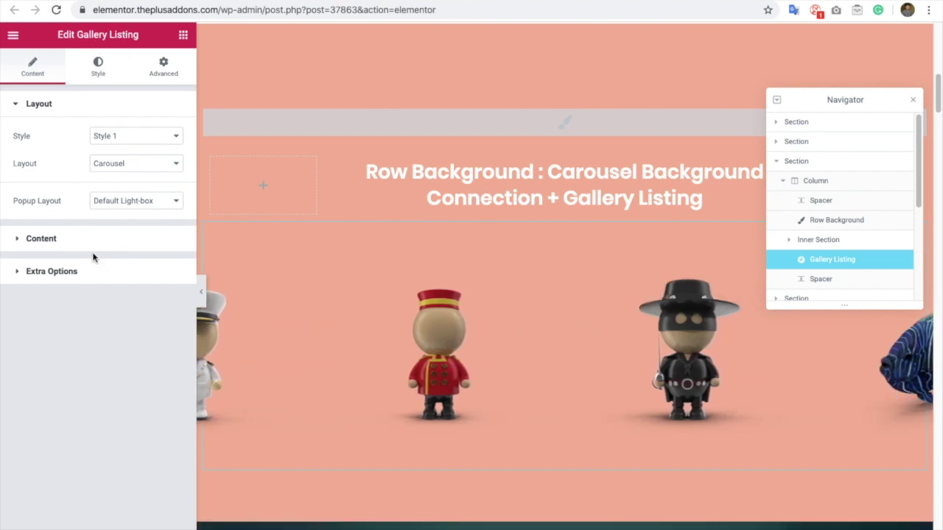
pyautogui.click(88, 245)
pyautogui.click(75, 332)
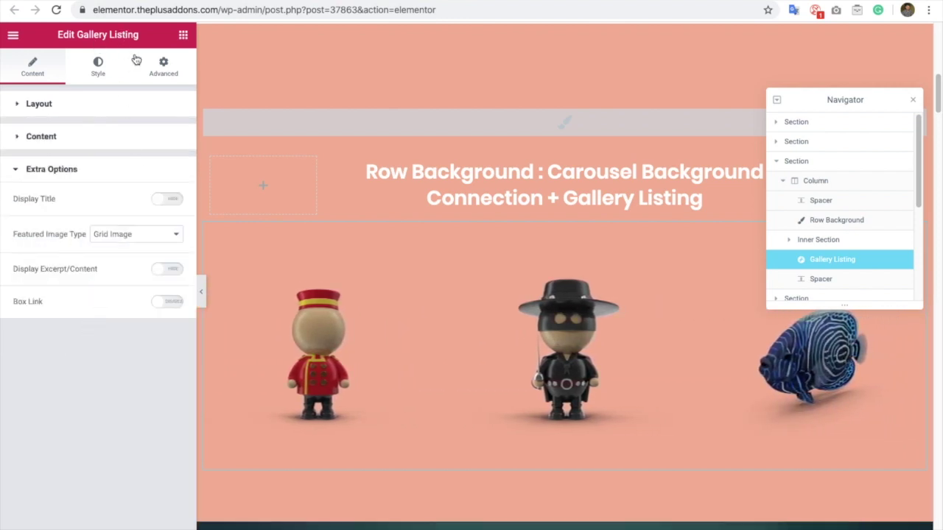
pyautogui.click(110, 69)
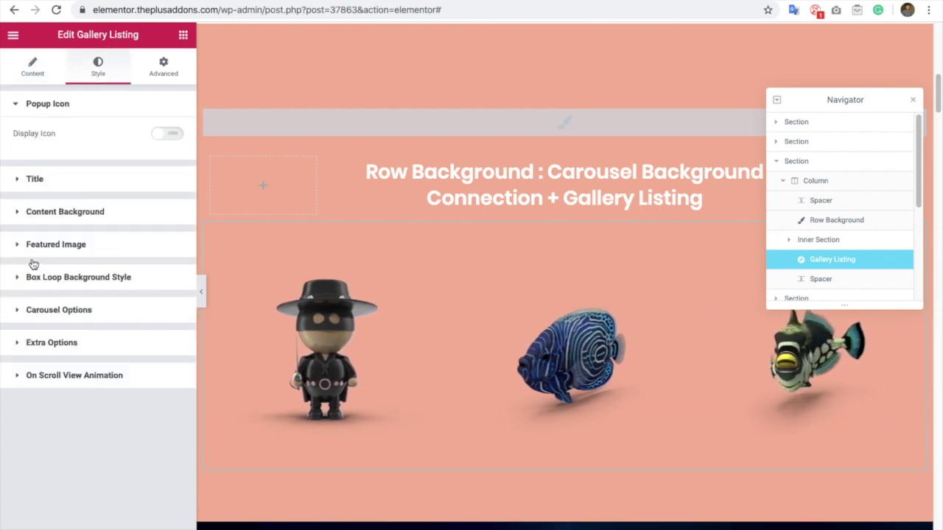
pyautogui.click(76, 311)
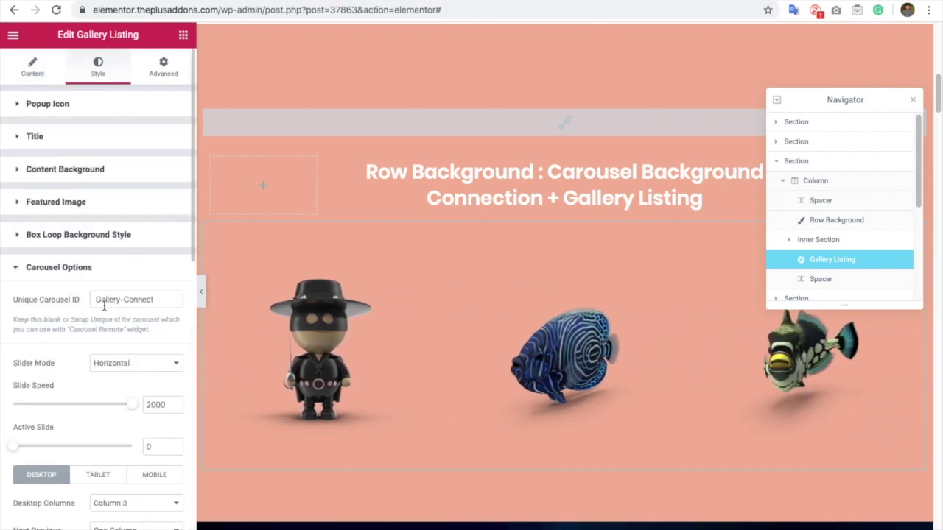
pyautogui.tripleClick(131, 297)
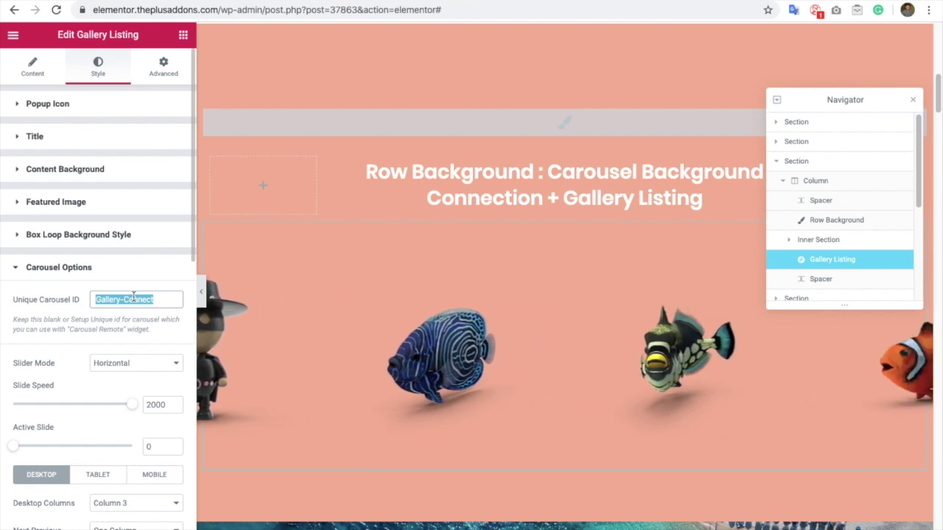
pyautogui.write('anotheruniqueid')
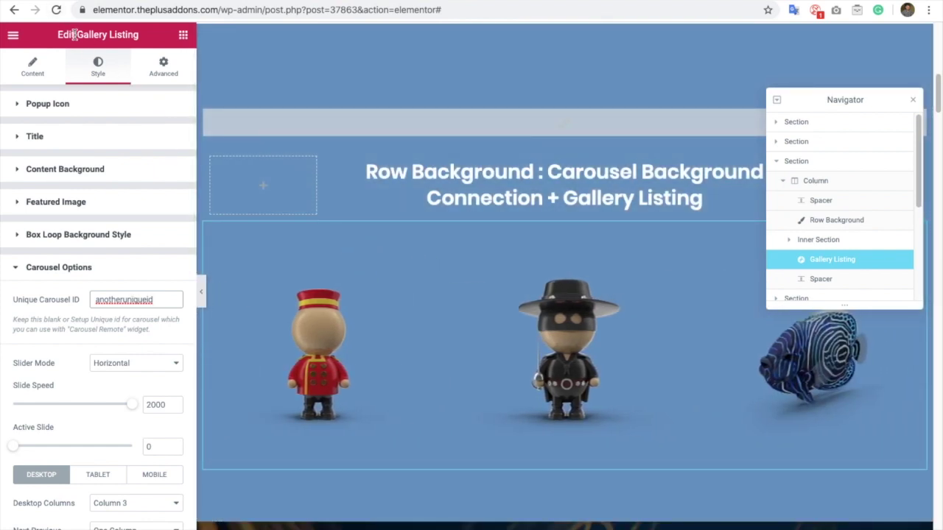
# - Highlight the Gallery Listing widget name, then review the supported widgets on the demo page
pyautogui.moveTo(76, 35); pyautogui.dragTo(138, 36)
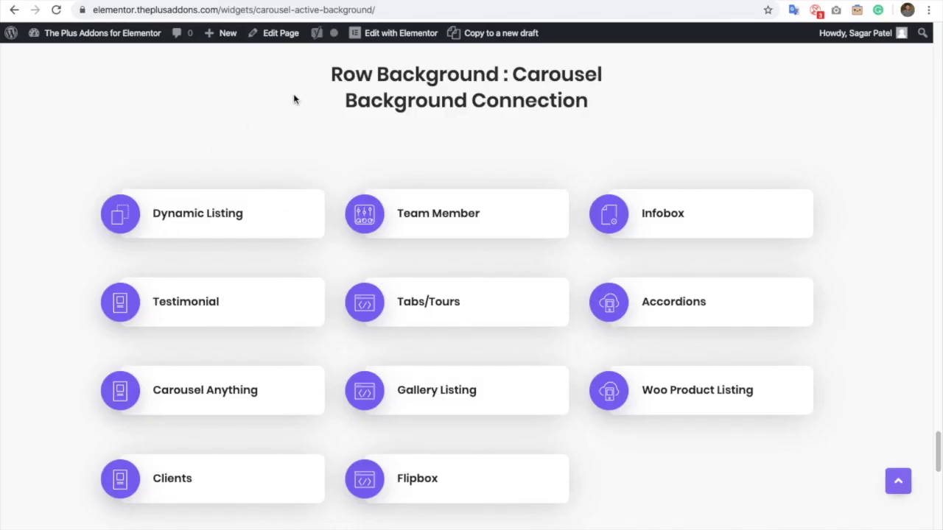
pyautogui.moveTo(293, 100); pyautogui.dragTo(688, 462)
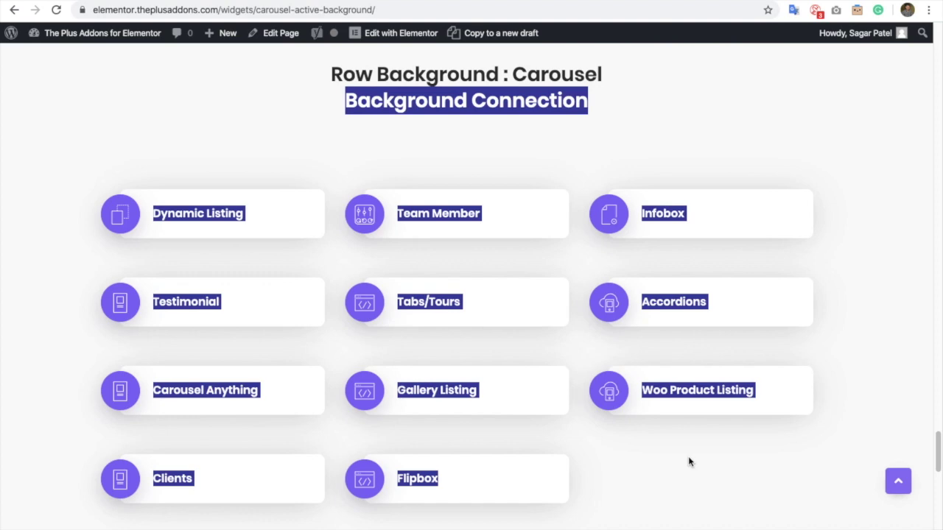
pyautogui.click(688, 460)
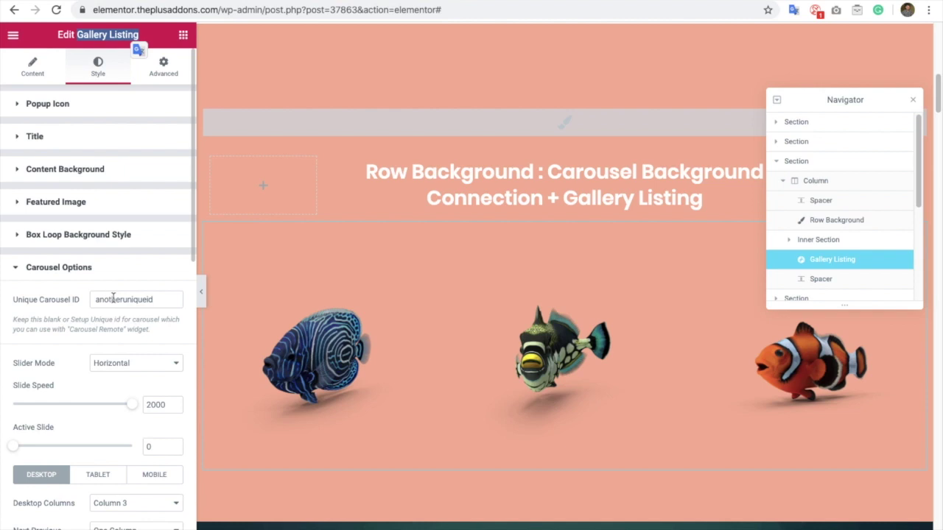
# - Set the Row Background's background change effect to Scale Effect and its transition duration to 1
pyautogui.click(326, 130)
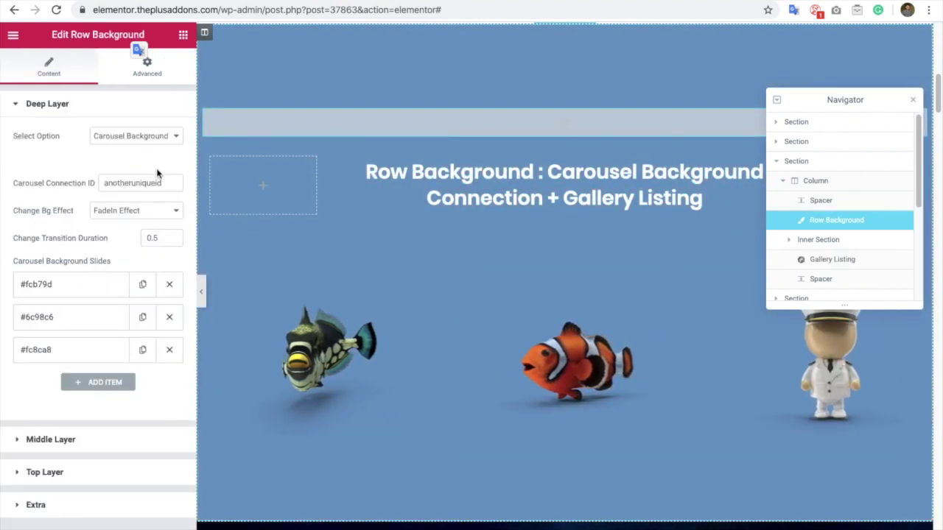
pyautogui.click(115, 217)
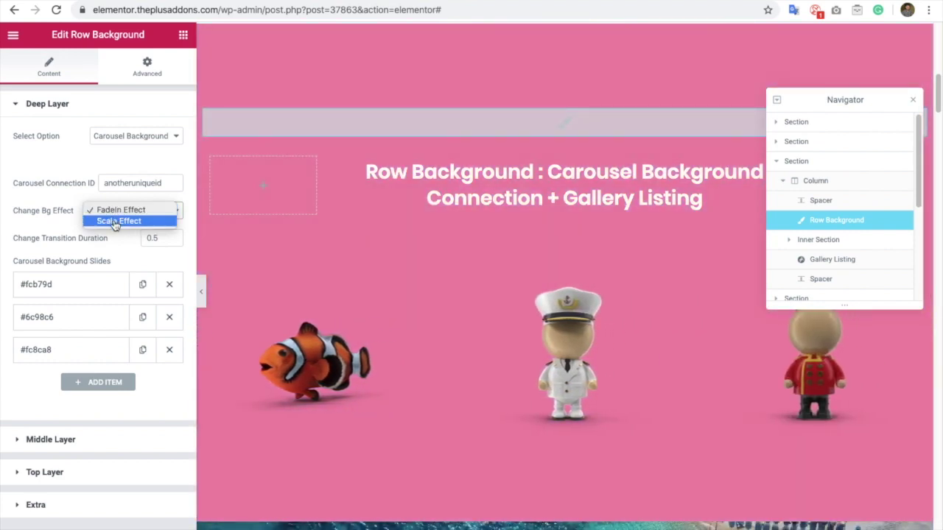
pyautogui.click(115, 222)
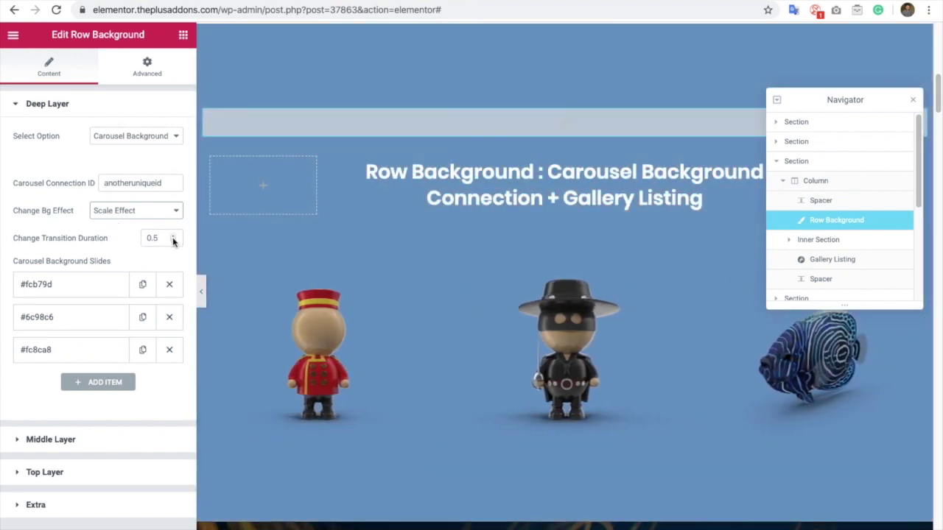
pyautogui.doubleClick(152, 237)
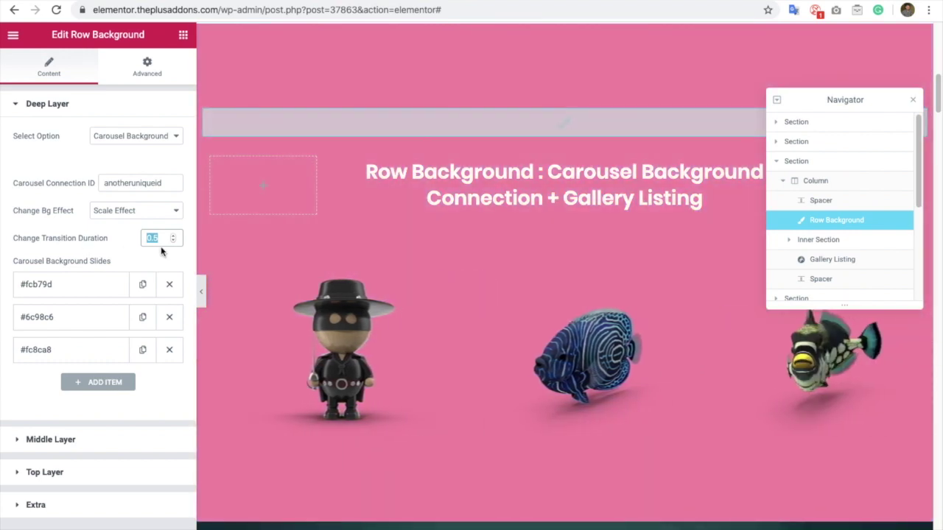
pyautogui.write('1')
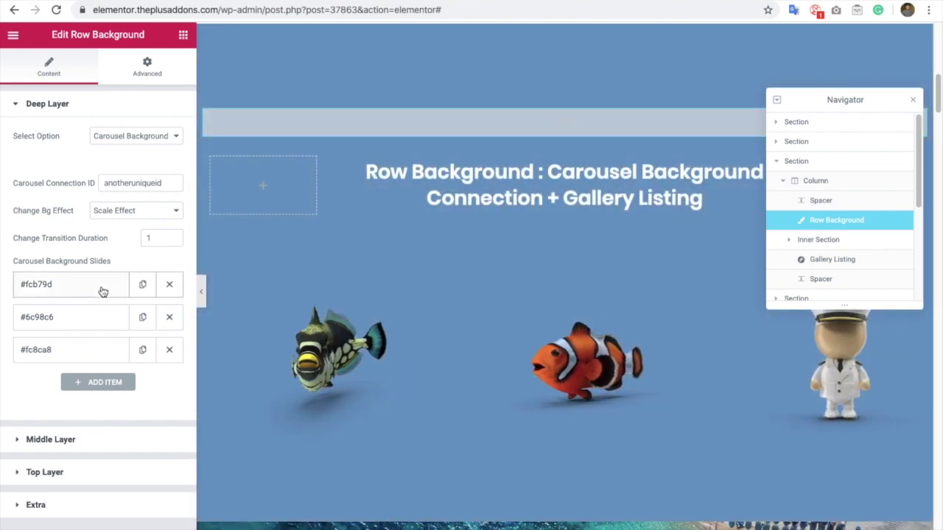
# - Review the background type, color and image settings of the three carousel background slides #fcb79d, #6c98c6 and #fc8ca8
pyautogui.click(103, 291)
pyautogui.scroll(-4, 94, 302)
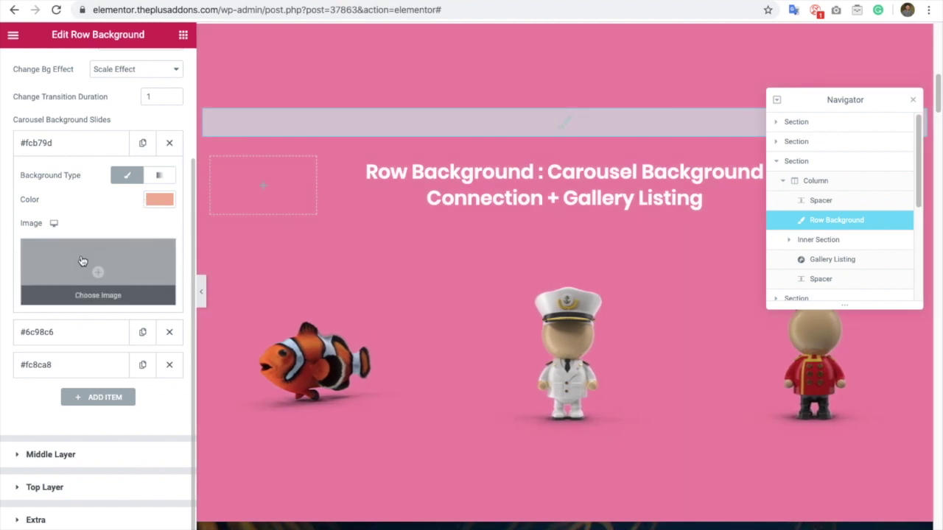
pyautogui.click(61, 336)
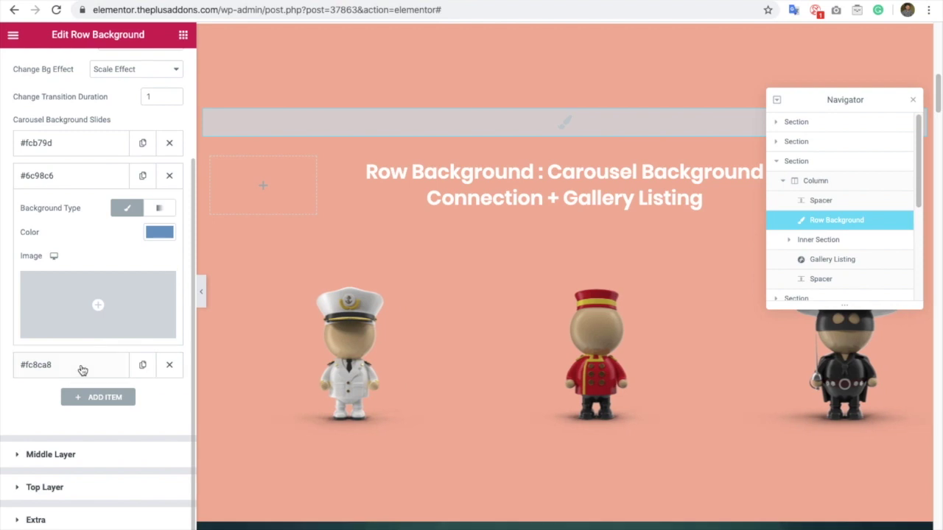
pyautogui.click(80, 365)
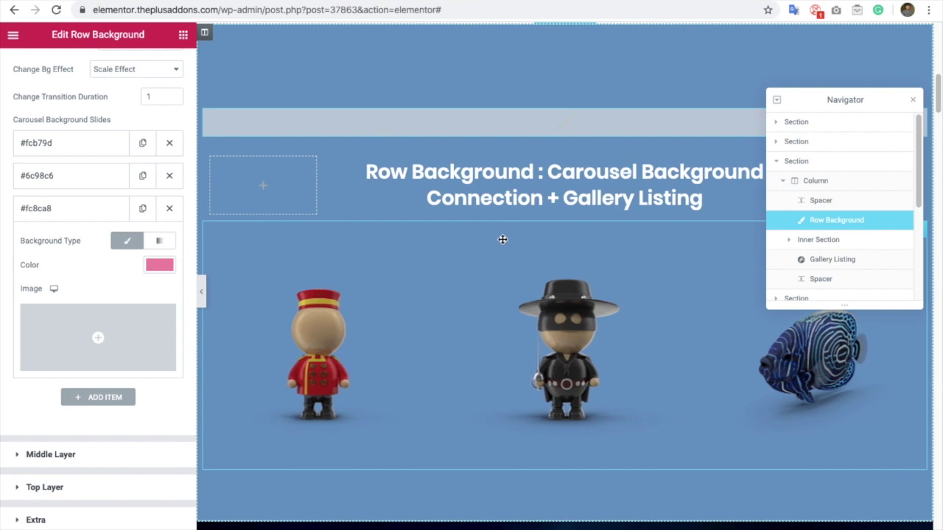
pyautogui.click(473, 288)
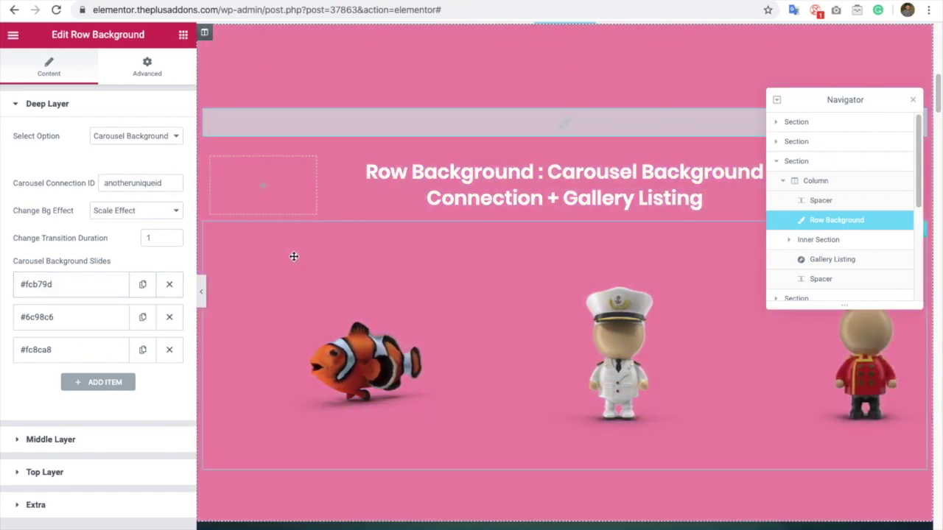
pyautogui.scroll(2, 294, 257)
pyautogui.scroll(-3, 294, 259)
pyautogui.scroll(2, 295, 259)
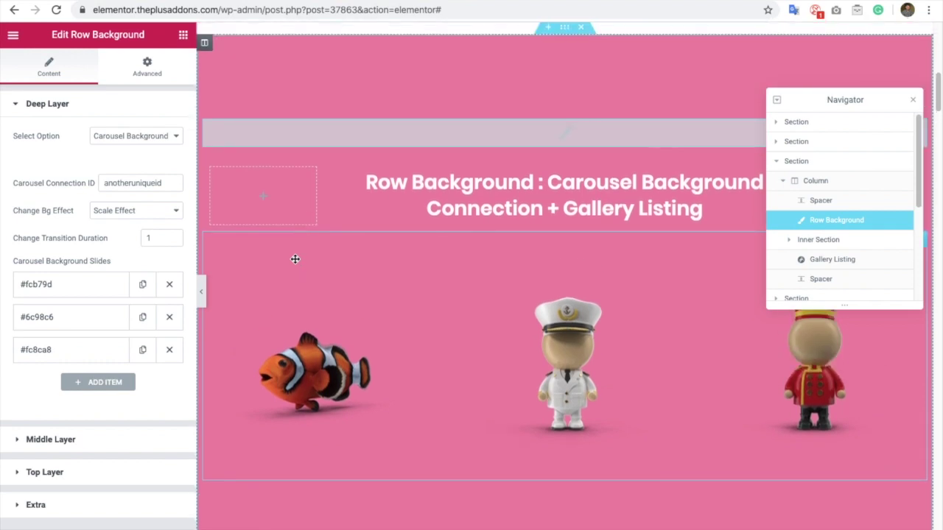